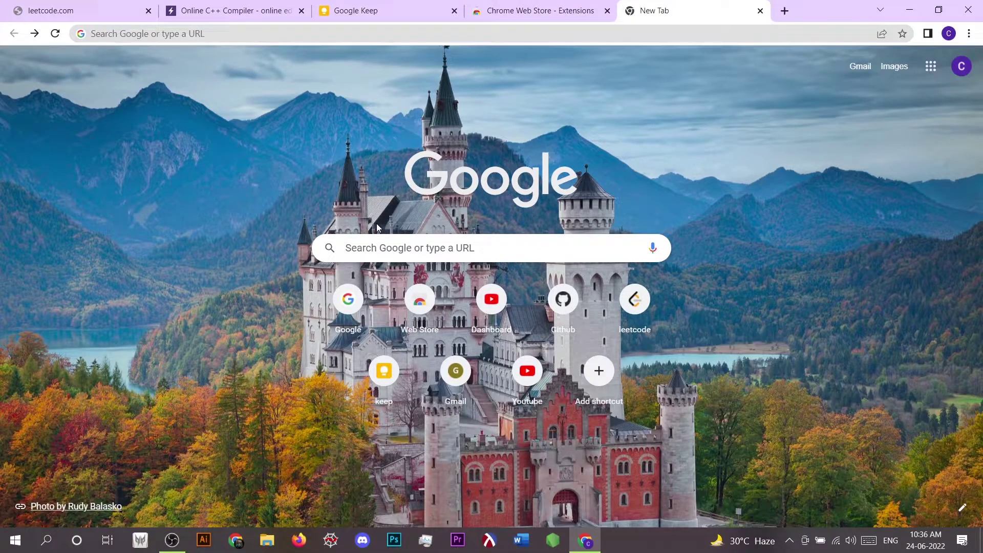
Step: Search Google for 'leethub' and add the LeetHub extension from the Chrome Web Store
{"action": "left_click", "coordinate": [370, 247]}
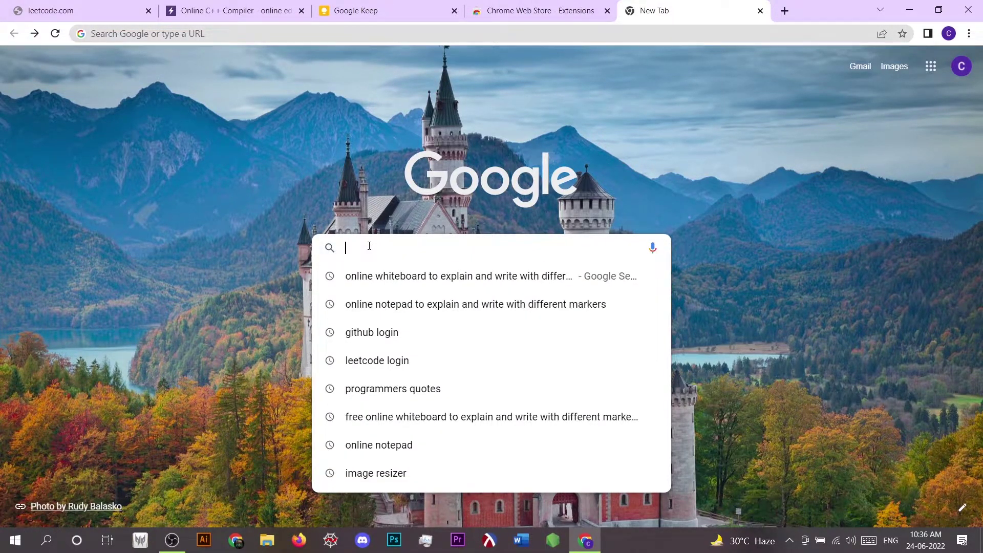
{"action": "type", "text": "leet"}
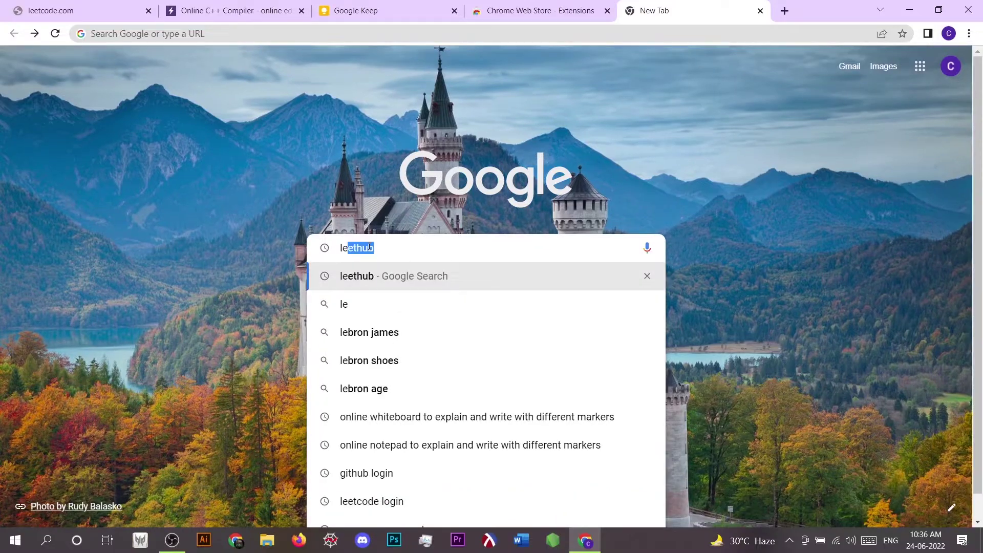
{"action": "type", "text": "hub"}
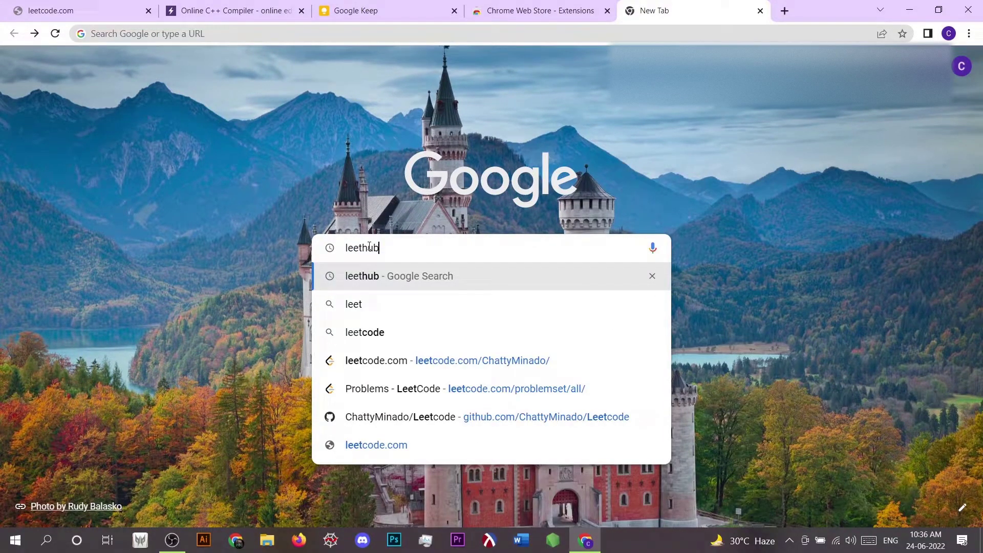
{"action": "key", "text": "Return"}
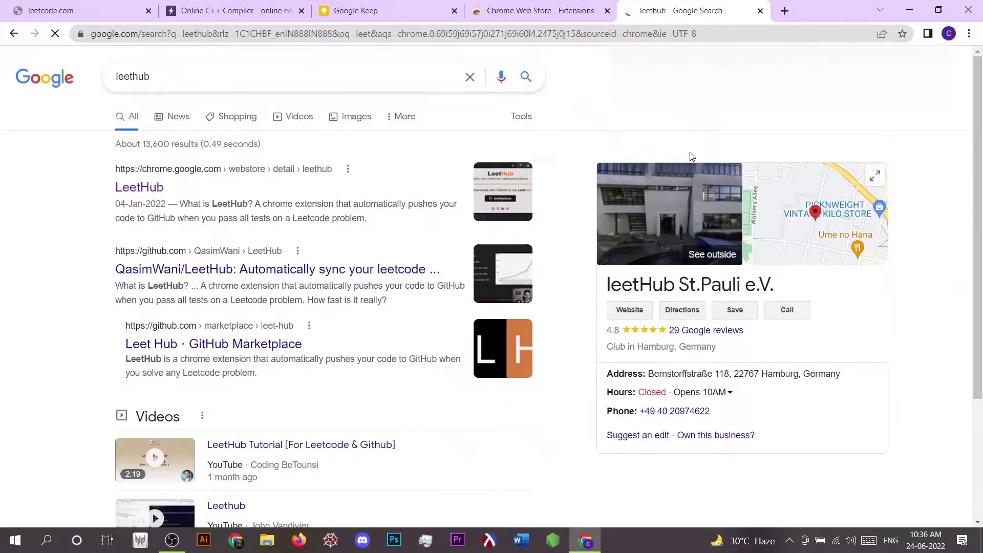
{"action": "left_click", "coordinate": [139, 188]}
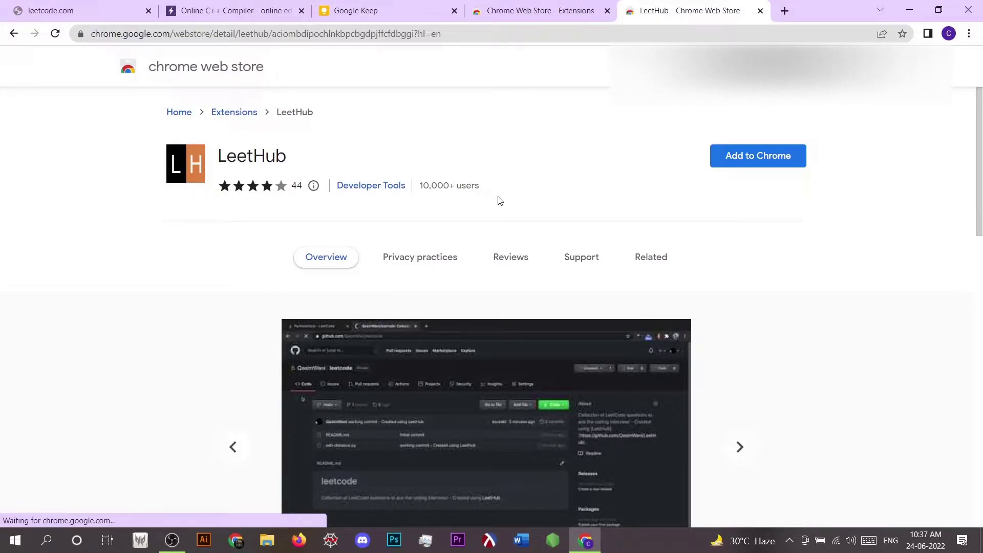
{"action": "left_click", "coordinate": [739, 163]}
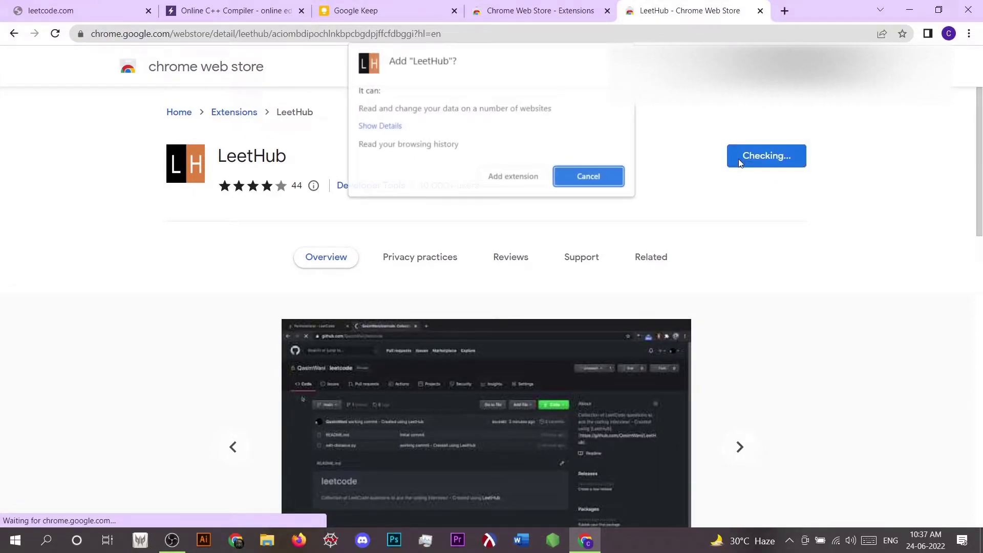
{"action": "left_click", "coordinate": [514, 176]}
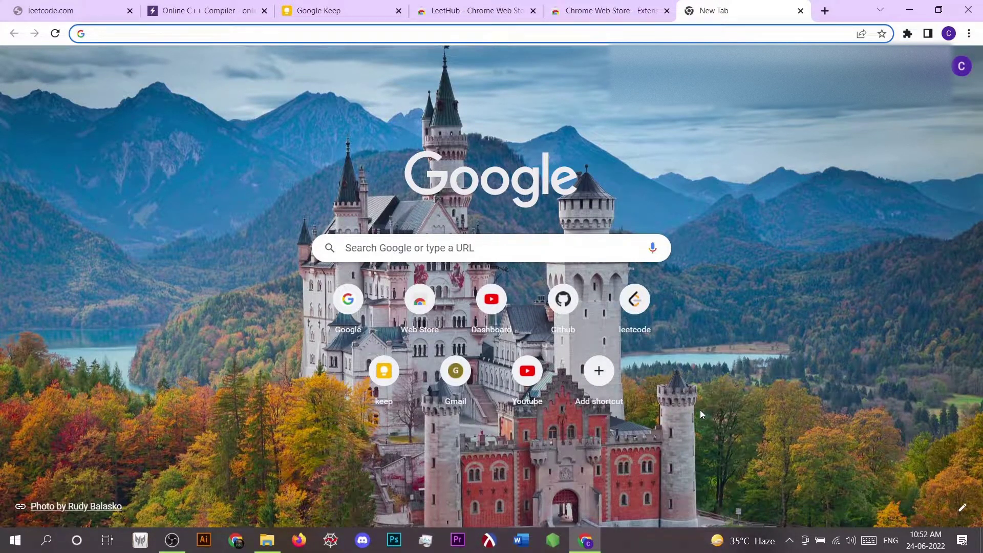
Step: Authenticate LeetHub from the Extensions menu by signing in to GitHub and authorizing repository access
{"action": "left_click", "coordinate": [908, 33]}
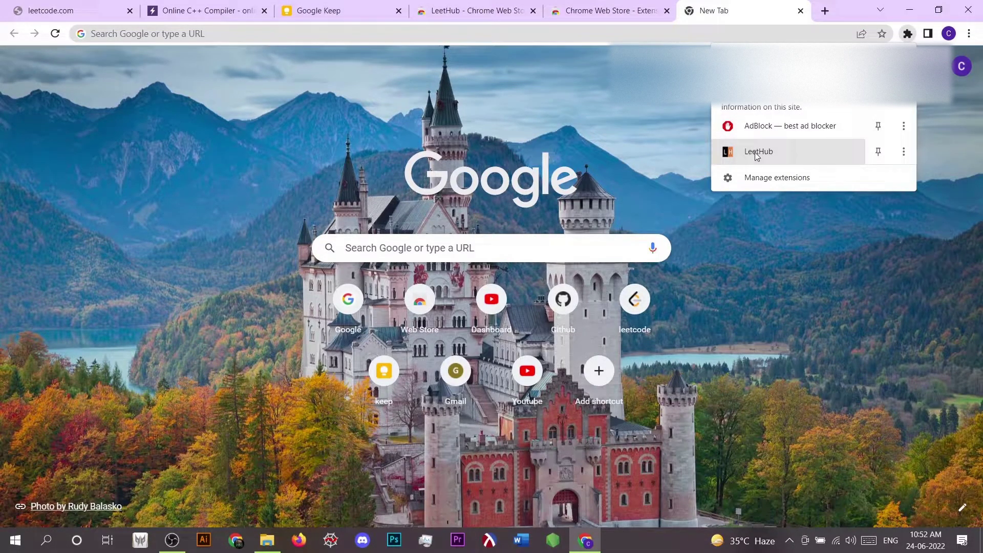
{"action": "left_click", "coordinate": [757, 152]}
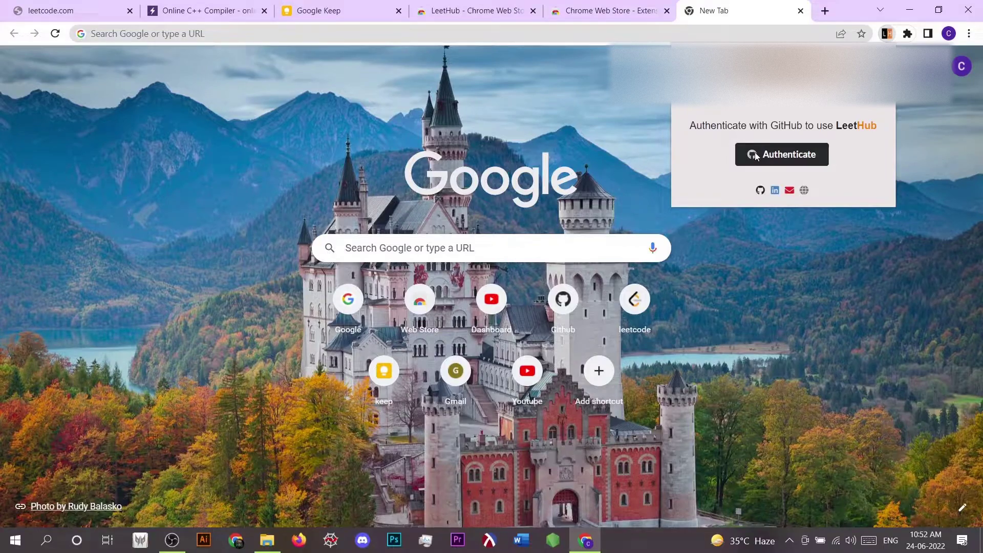
{"action": "left_click", "coordinate": [783, 154]}
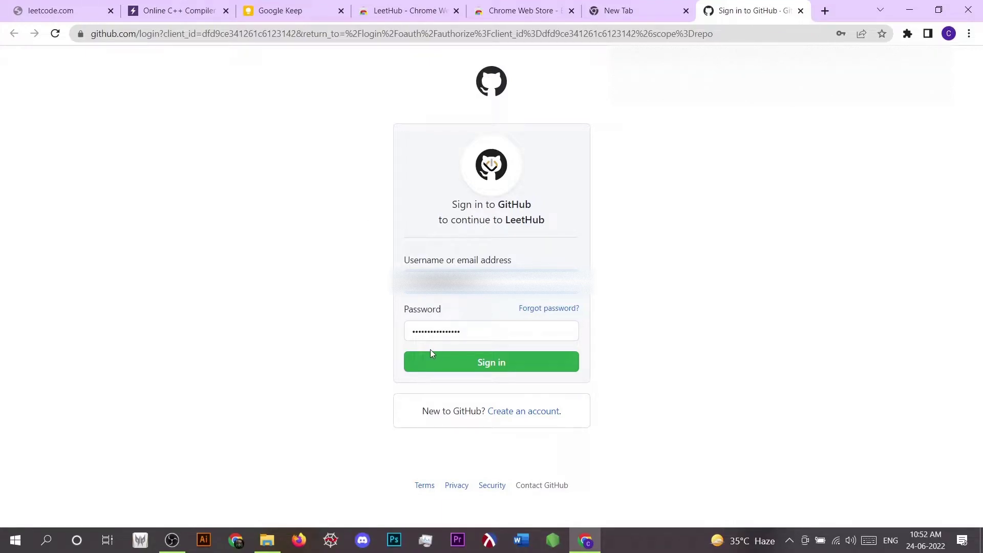
{"action": "left_click", "coordinate": [483, 366]}
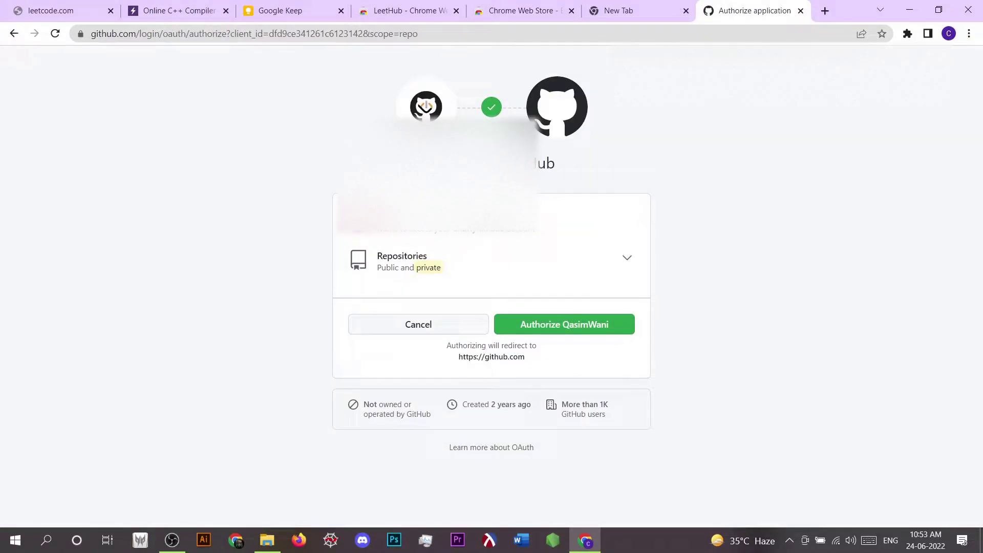
{"action": "left_click", "coordinate": [541, 330]}
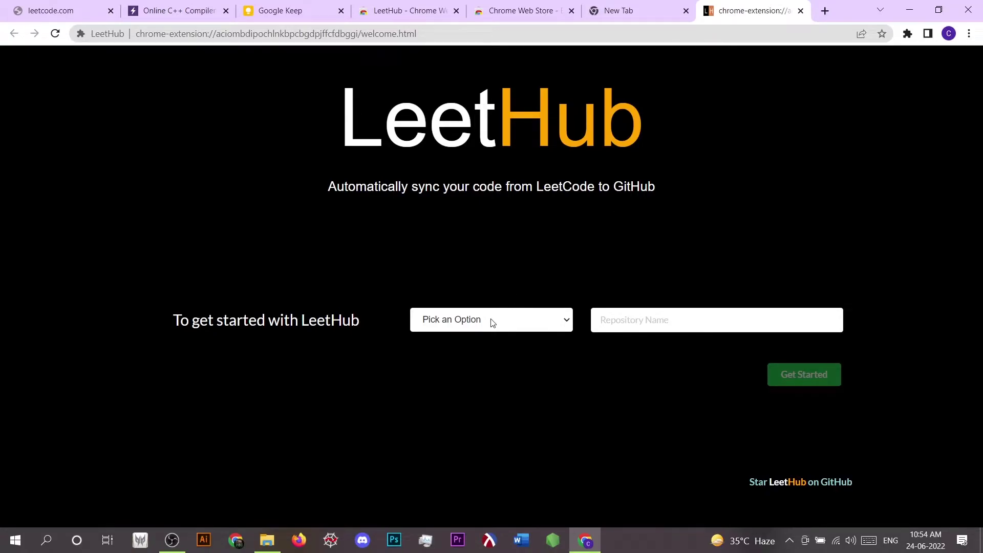
Step: Choose 'Link an Existing Repository' in LeetHub's Pick an Option dropdown
{"action": "left_click", "coordinate": [476, 320]}
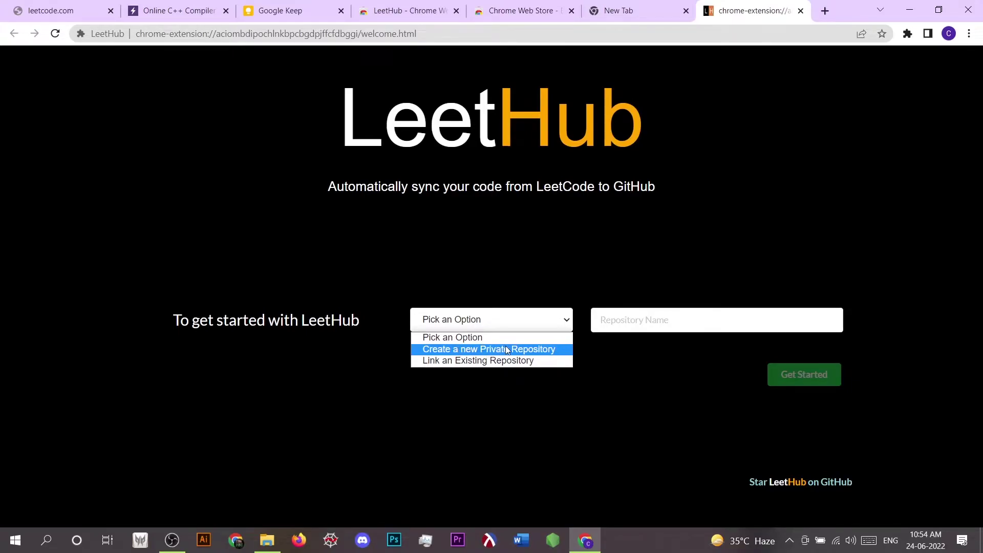
{"action": "left_click", "coordinate": [460, 363]}
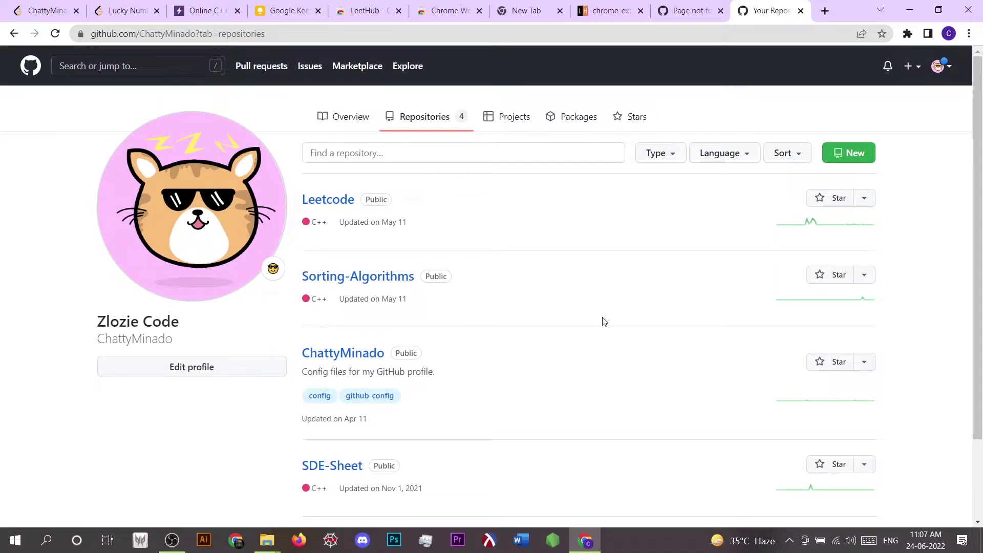
Step: Create a new public GitHub repository named Leetcode-Solved-Questions with a README file
{"action": "left_click", "coordinate": [911, 66]}
{"action": "left_click", "coordinate": [890, 91]}
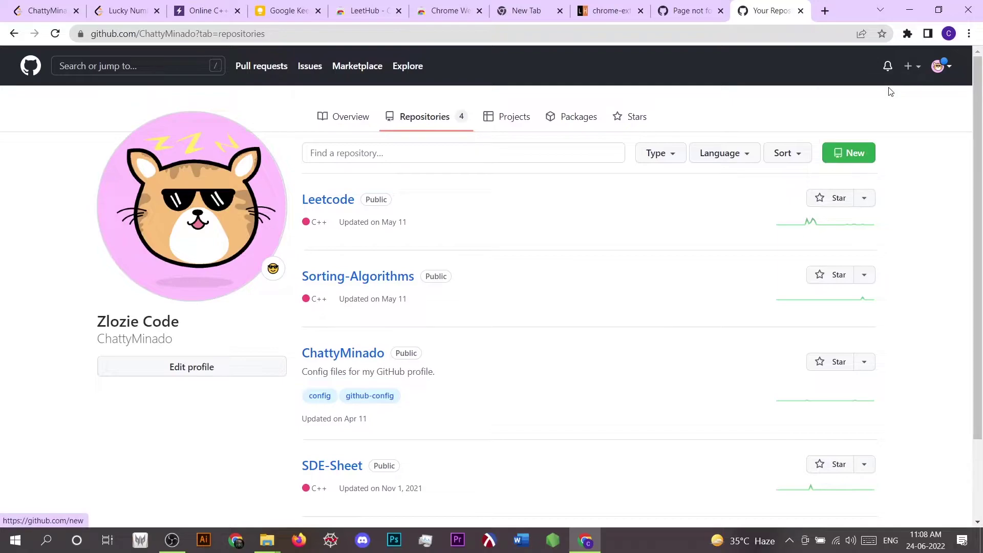
{"action": "type", "text": "Leetco"}
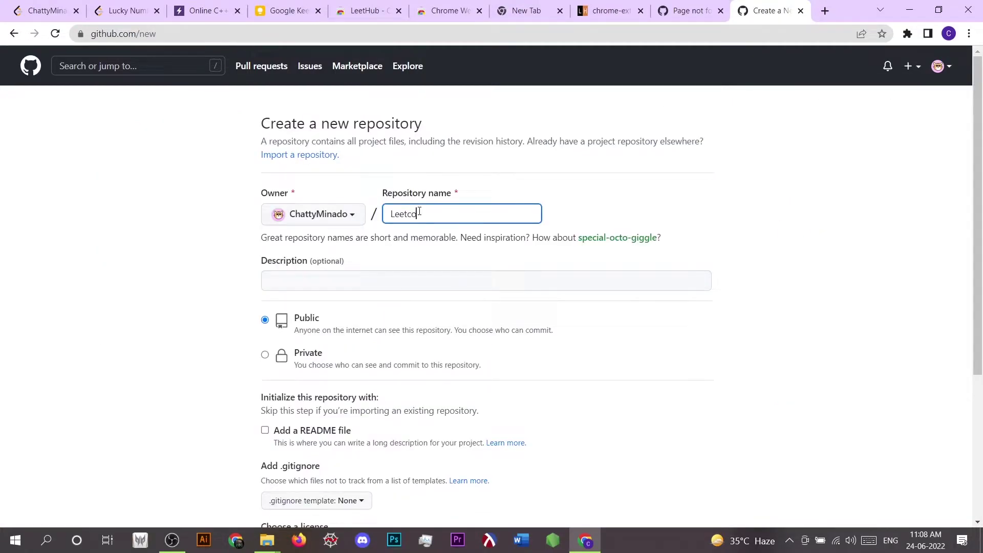
{"action": "type", "text": "de So"}
{"action": "type", "text": "lved Q"}
{"action": "type", "text": "uestions"}
{"action": "scroll", "coordinate": [369, 246], "scroll_direction": "down", "scroll_amount": 2}
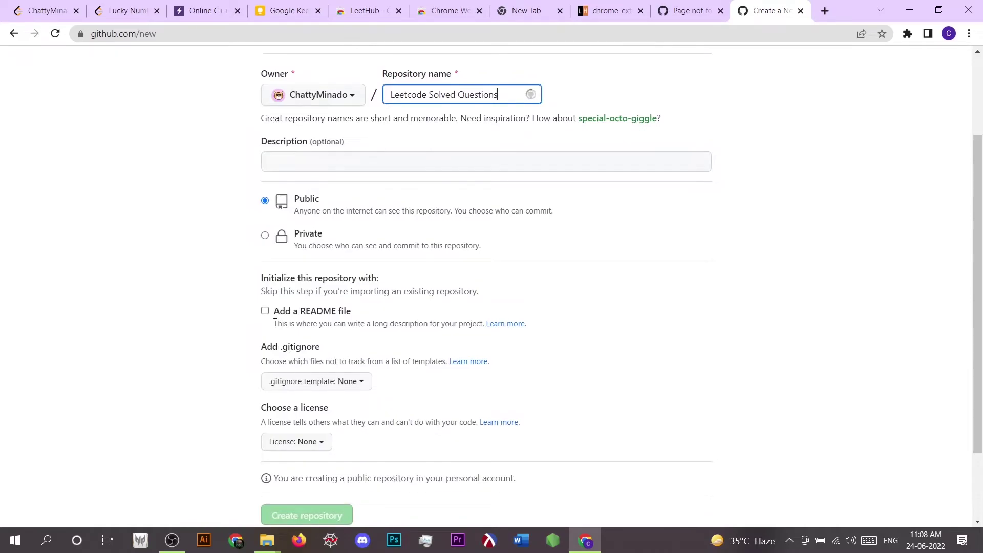
{"action": "left_click", "coordinate": [265, 311]}
{"action": "scroll", "coordinate": [263, 316], "scroll_direction": "down", "scroll_amount": 2}
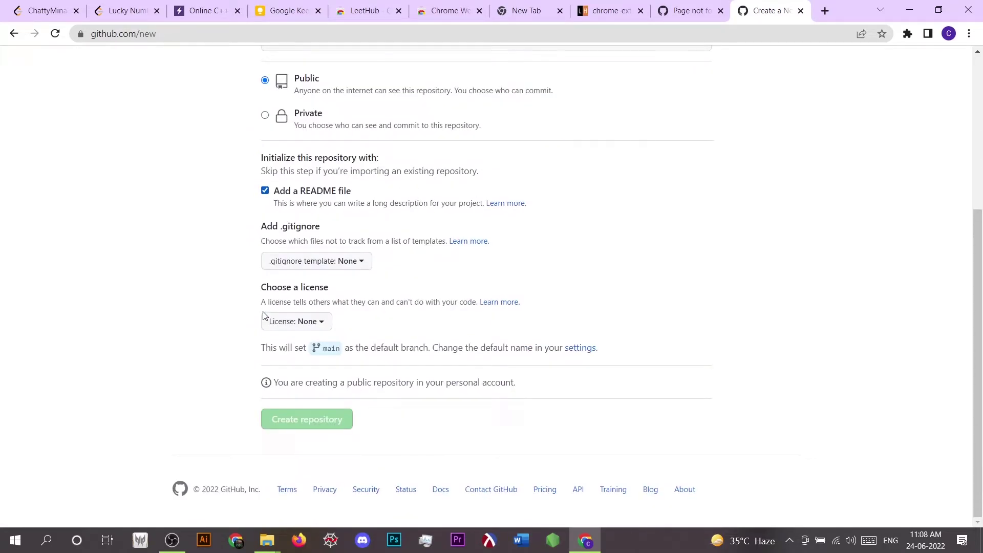
{"action": "scroll", "coordinate": [331, 392], "scroll_direction": "up", "scroll_amount": 3}
{"action": "scroll", "coordinate": [336, 378], "scroll_direction": "up", "scroll_amount": 2}
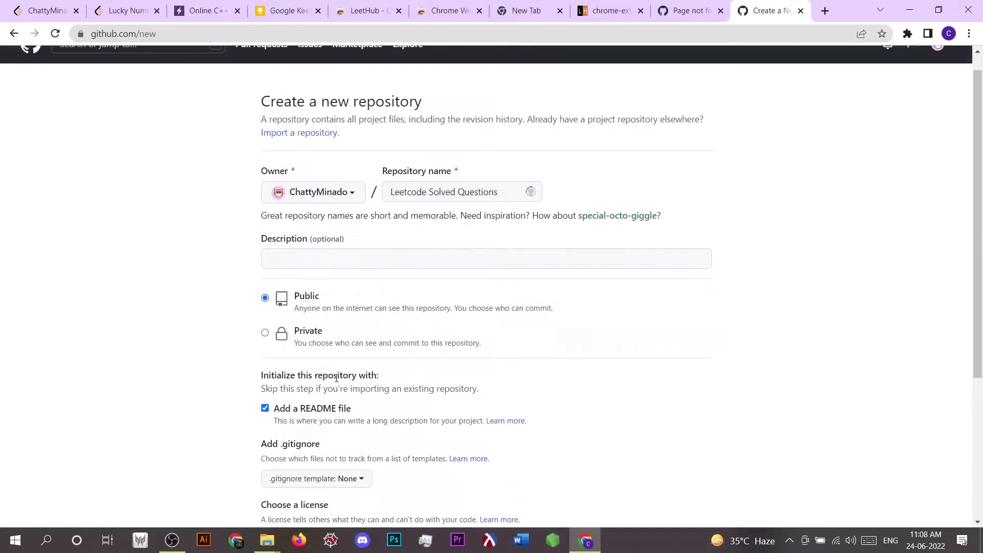
{"action": "scroll", "coordinate": [335, 369], "scroll_direction": "down", "scroll_amount": 3}
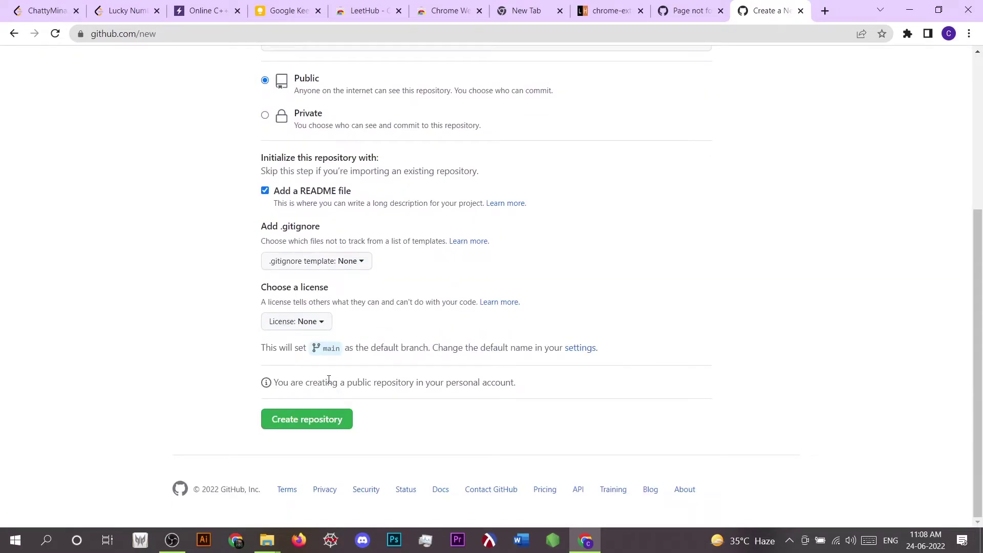
{"action": "left_click", "coordinate": [306, 419]}
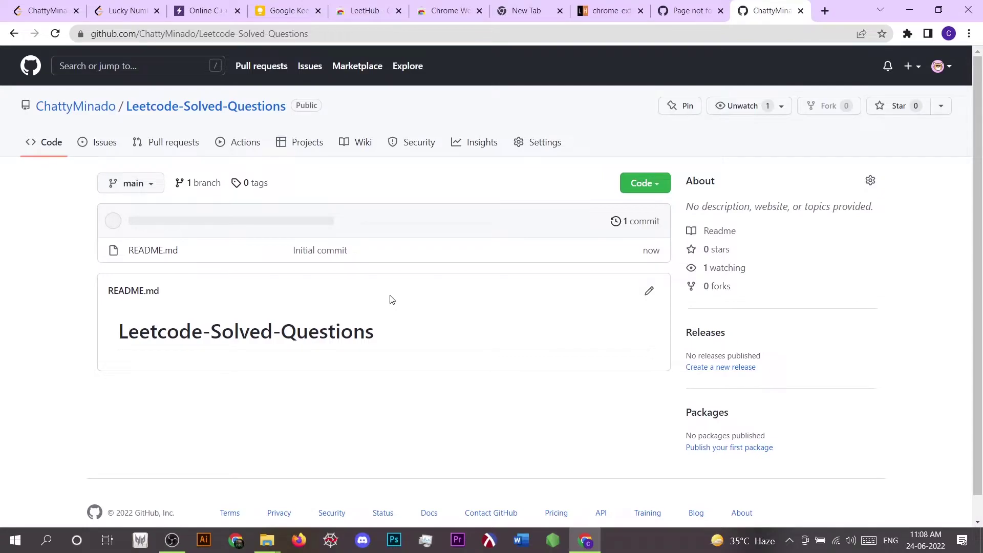
Step: Link LeetHub to the existing Leetcode-Solved-Questions repository using 'Link an Existing Repository' and Get Started
{"action": "left_click", "coordinate": [607, 10]}
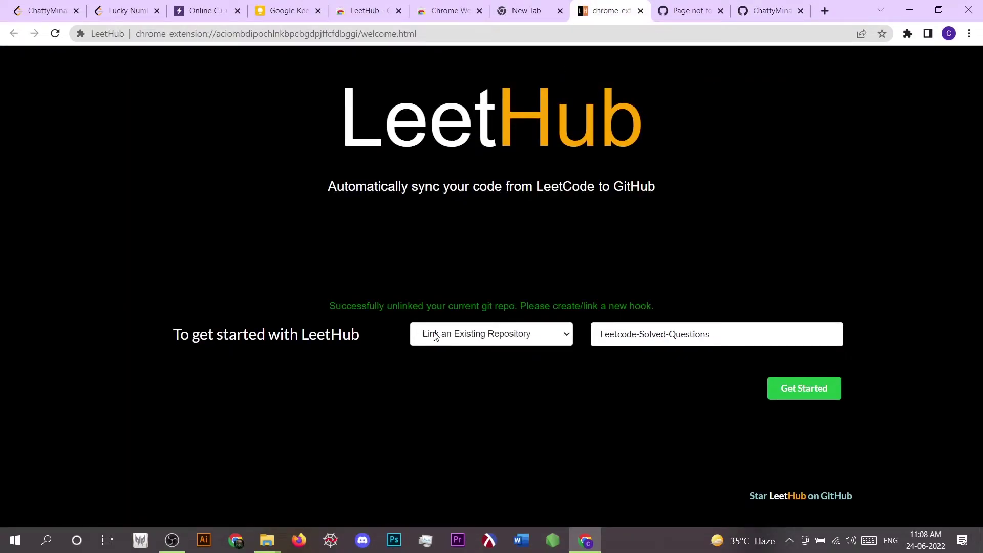
{"action": "left_click", "coordinate": [462, 339]}
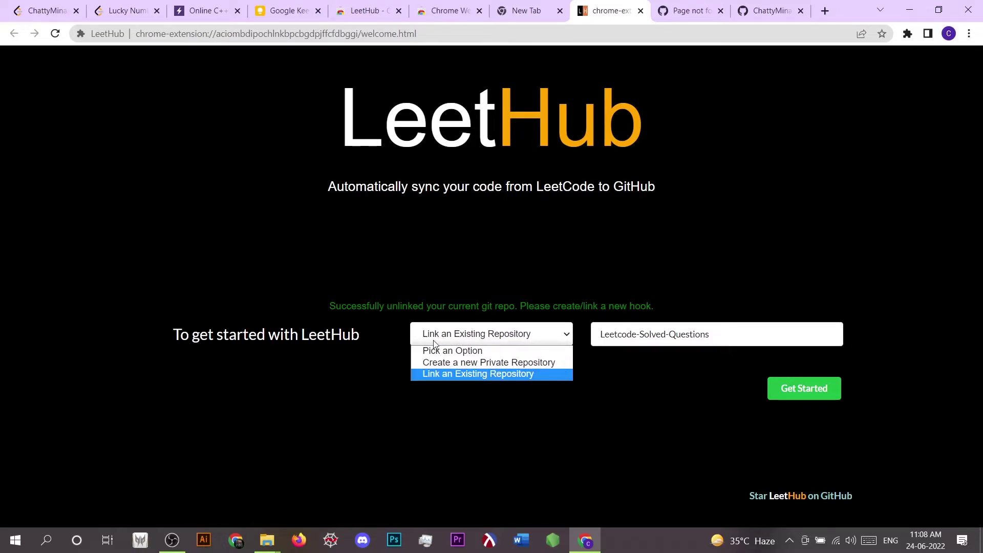
{"action": "left_click", "coordinate": [462, 374]}
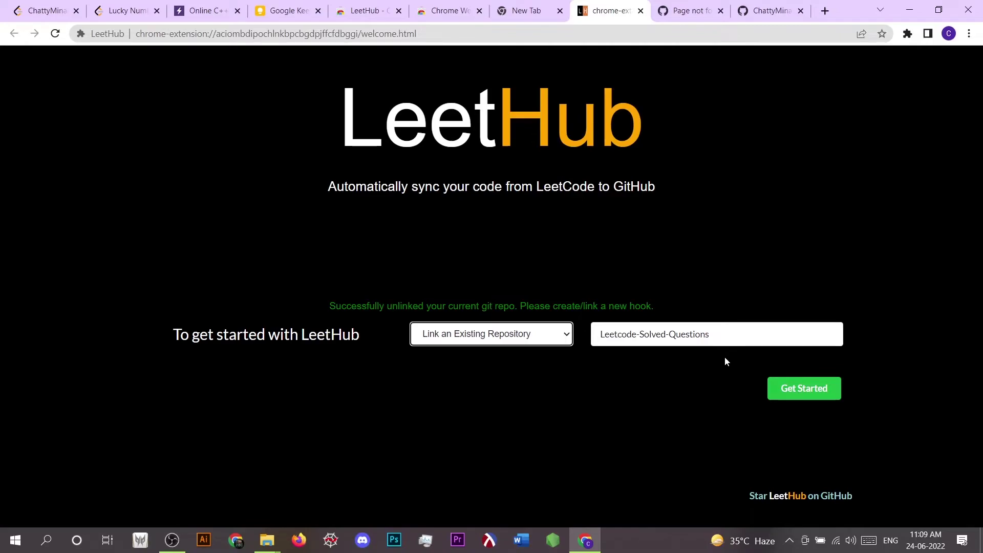
{"action": "left_click", "coordinate": [789, 393]}
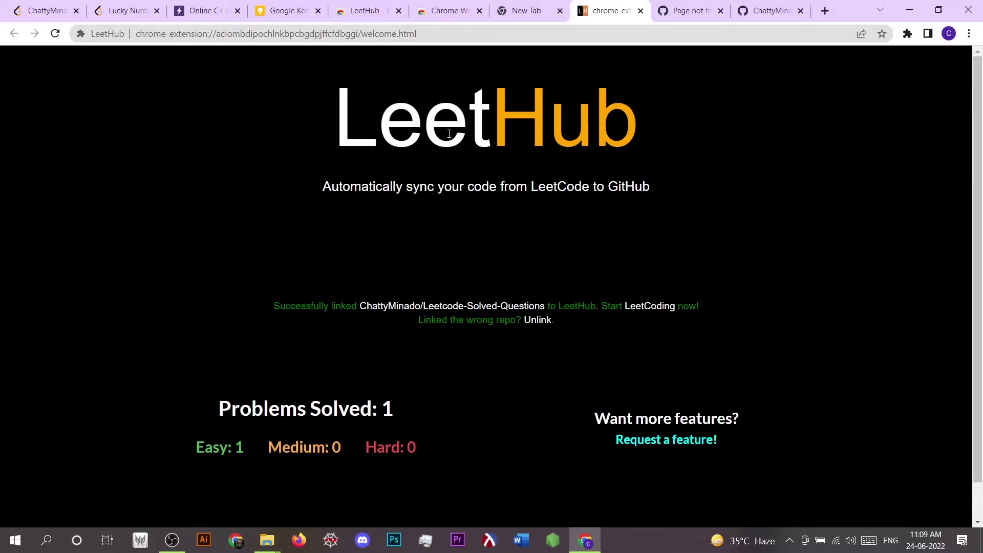
Step: Resubmit the Lucky Numbers in a Matrix solution from its LeetCode tab
{"action": "left_click", "coordinate": [128, 10]}
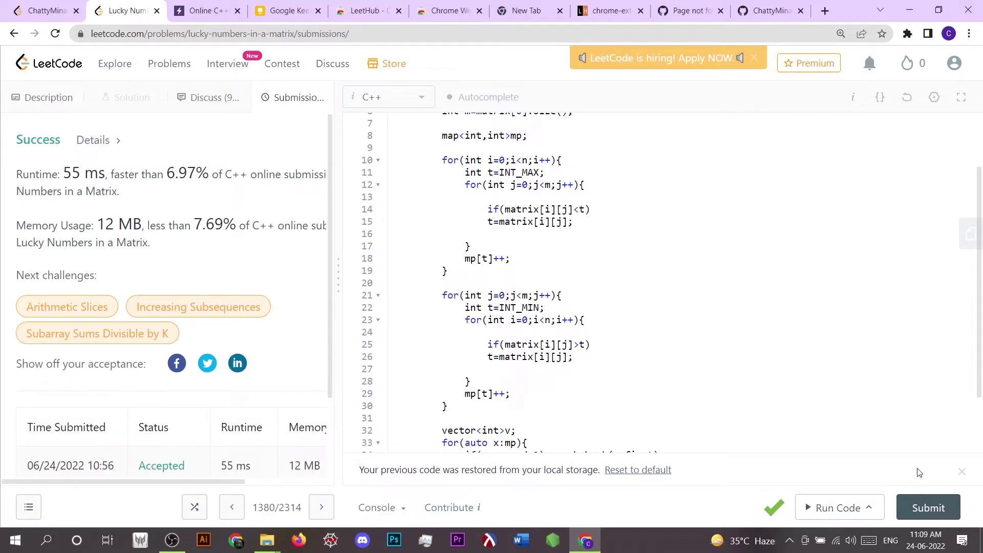
{"action": "left_click", "coordinate": [928, 507]}
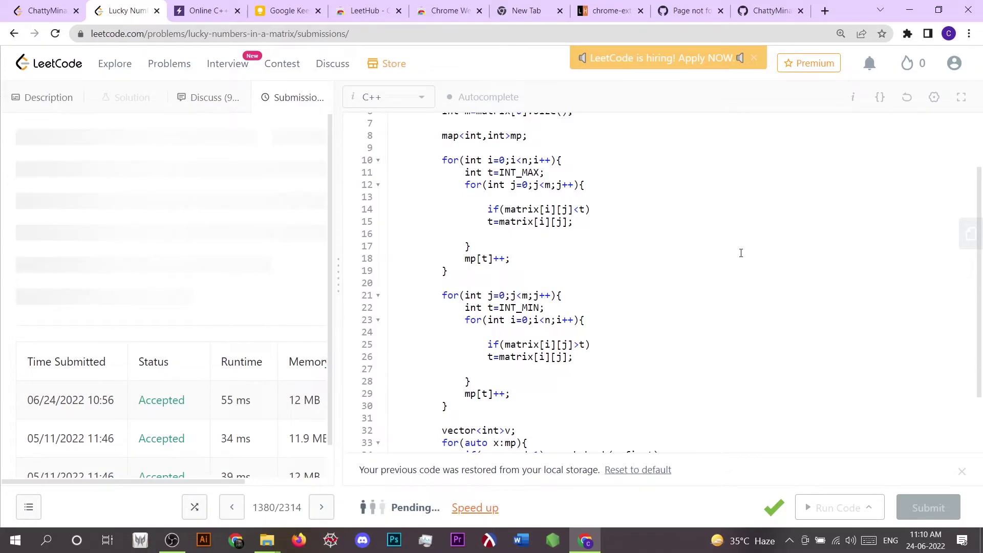
Step: Reload the GitHub repo and view the synced .cpp solution in 1380-lucky-numbers-in-a-matrix
{"action": "left_click", "coordinate": [769, 10]}
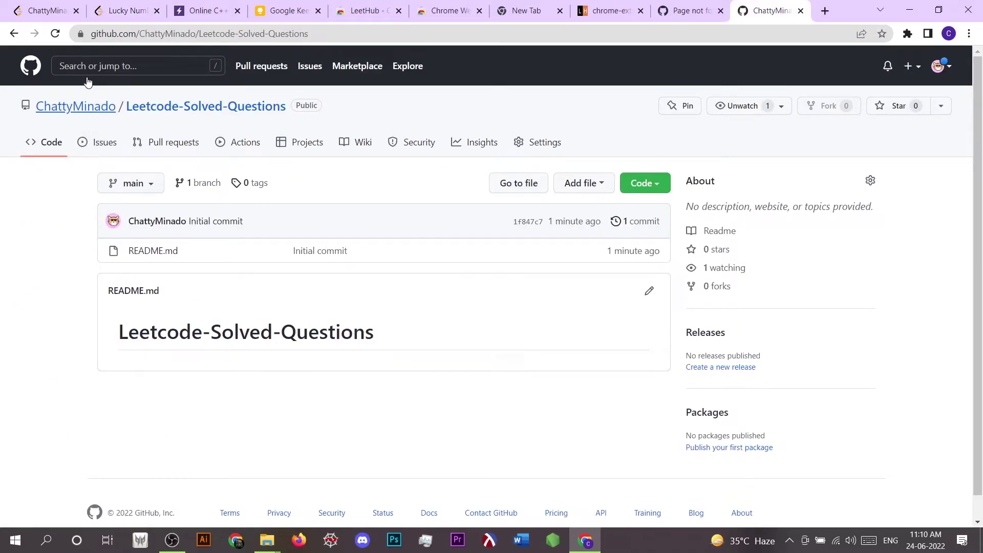
{"action": "left_click", "coordinate": [56, 34]}
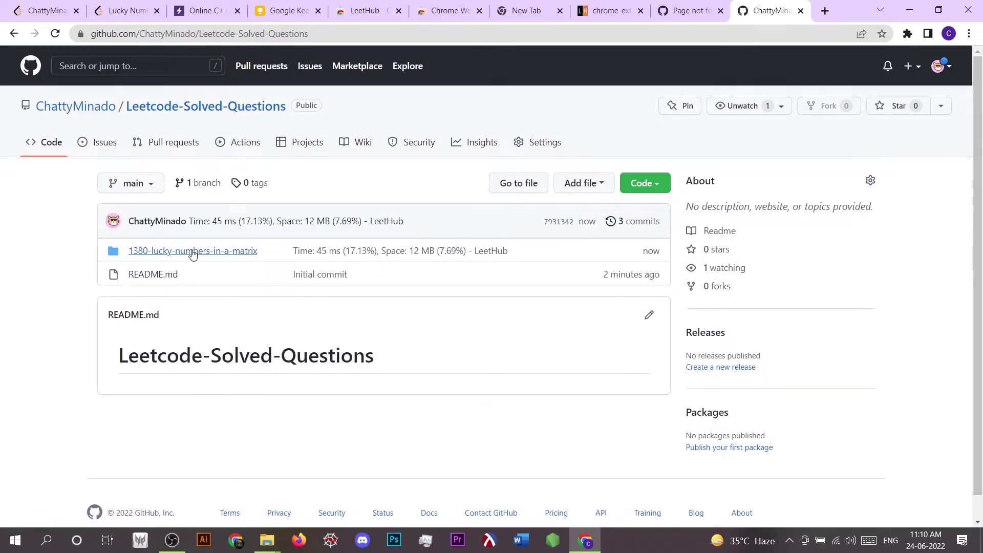
{"action": "left_click", "coordinate": [192, 253]}
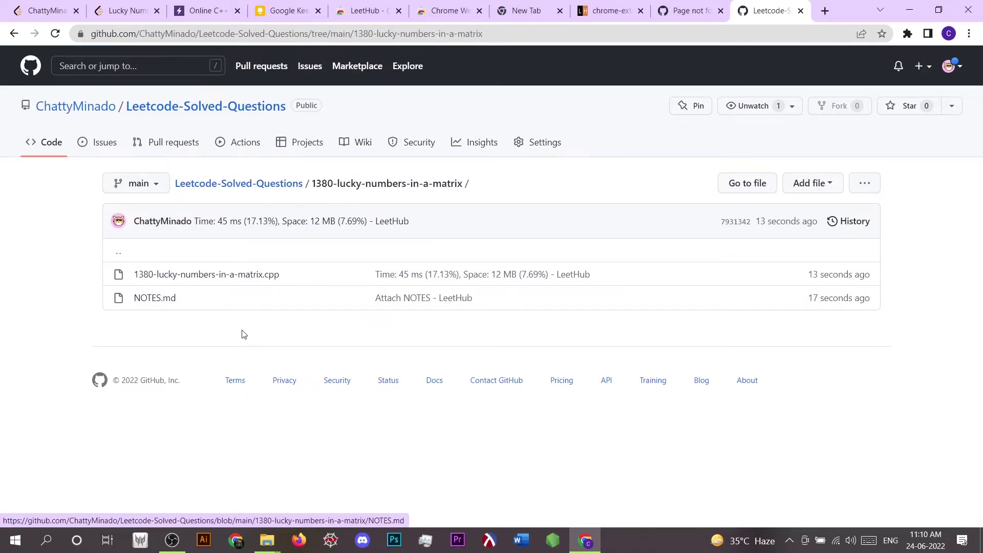
{"action": "left_click", "coordinate": [219, 274]}
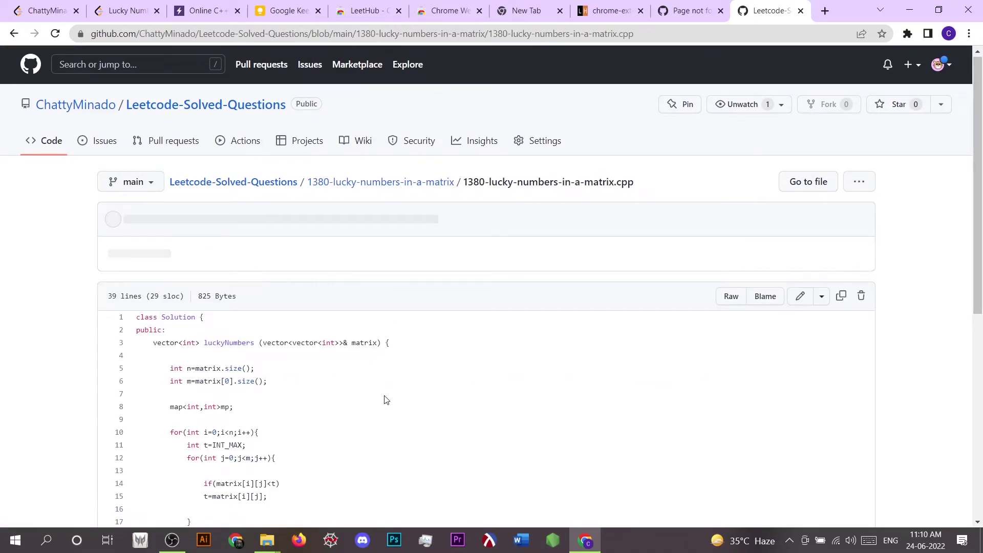
{"action": "scroll", "coordinate": [386, 399], "scroll_direction": "down", "scroll_amount": 6}
{"action": "scroll", "coordinate": [387, 400], "scroll_direction": "up", "scroll_amount": 8}
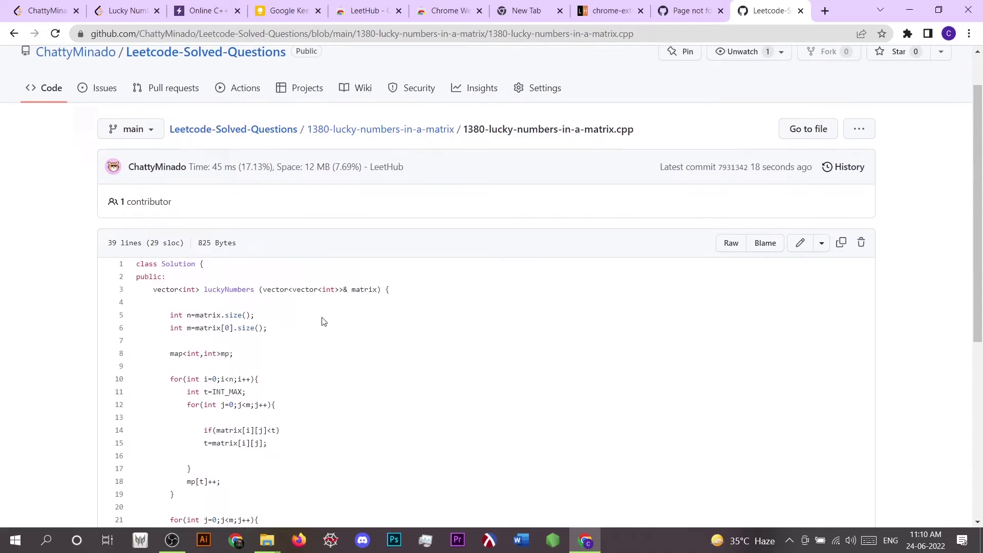
{"action": "scroll", "coordinate": [308, 308], "scroll_direction": "down", "scroll_amount": 2}
{"action": "scroll", "coordinate": [308, 462], "scroll_direction": "down", "scroll_amount": 5}
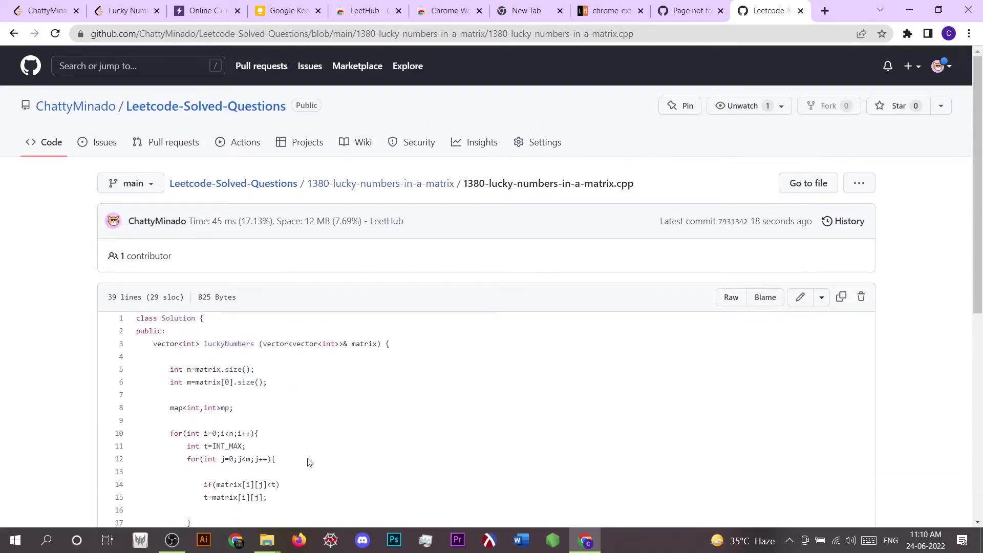
Step: Review the folder's NOTES.md file and return to the folder listing
{"action": "left_click", "coordinate": [14, 34]}
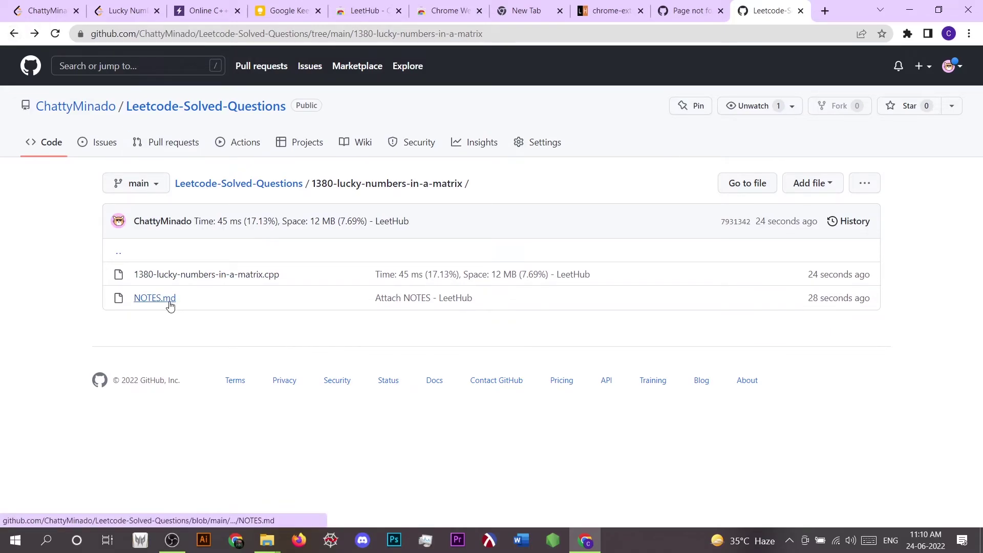
{"action": "left_click", "coordinate": [155, 298]}
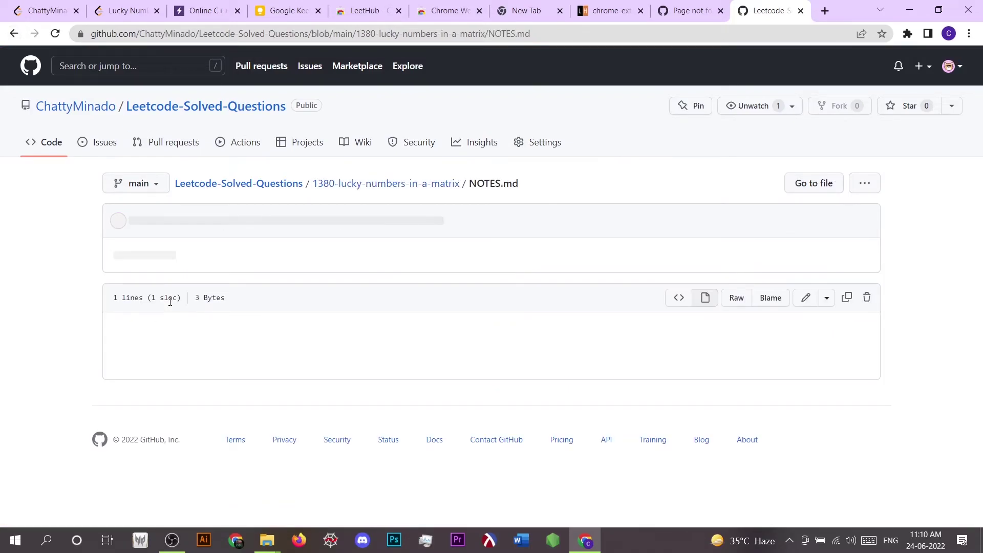
{"action": "key", "text": "alt+Left"}
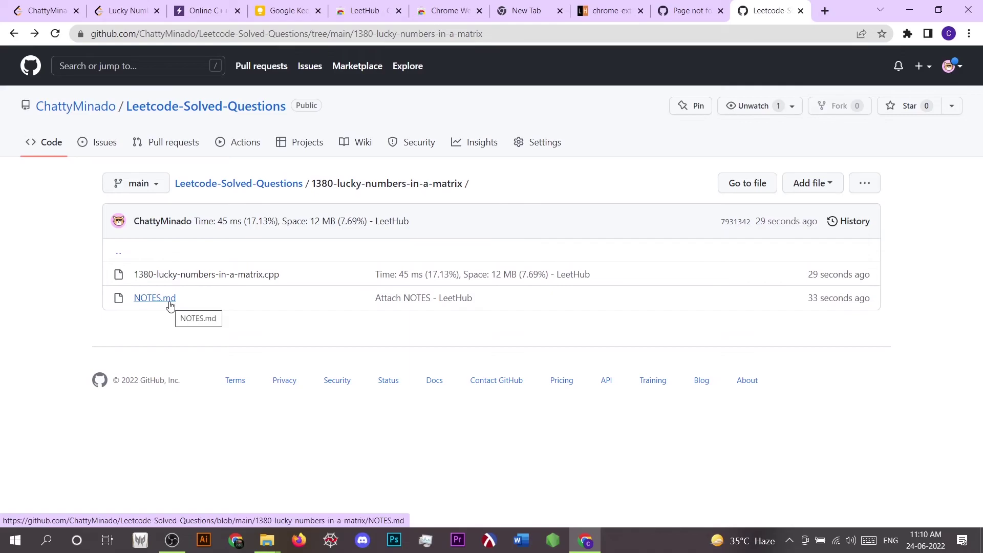